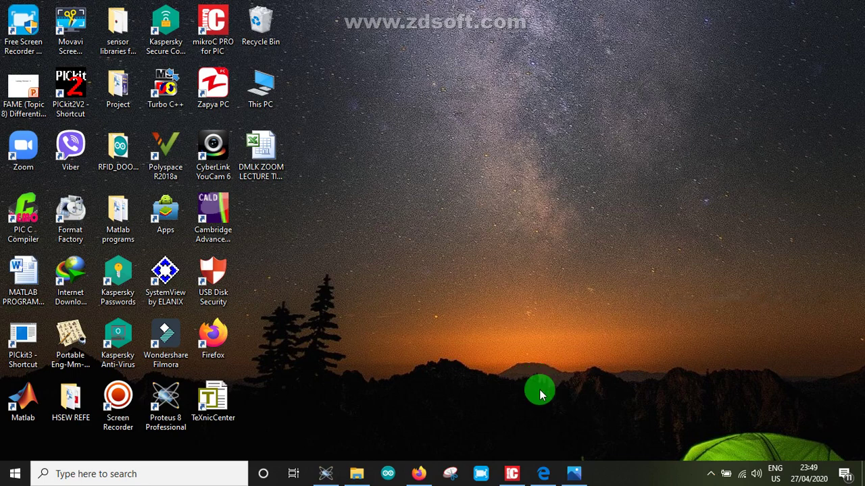
Step: Restore 'Lcd display lecture.jpg' in Photos and zoom in and out on the LCD pinout and code
left_click(583, 475)
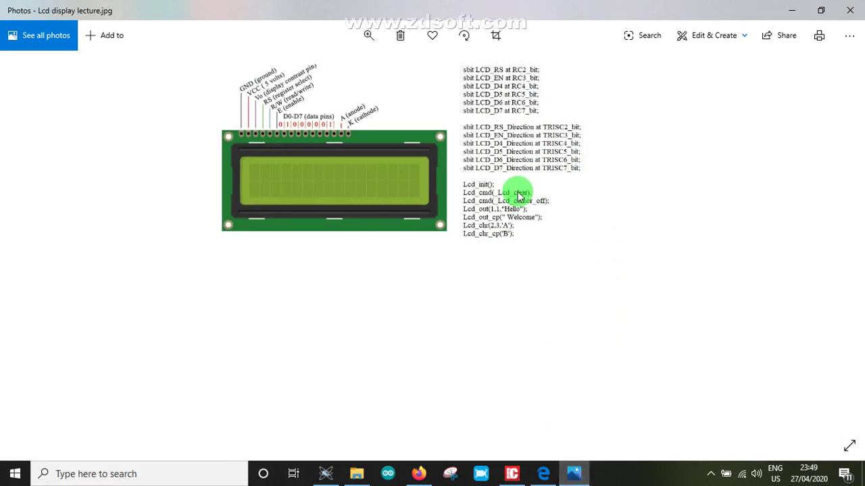
scroll(516, 197, "up", 3)
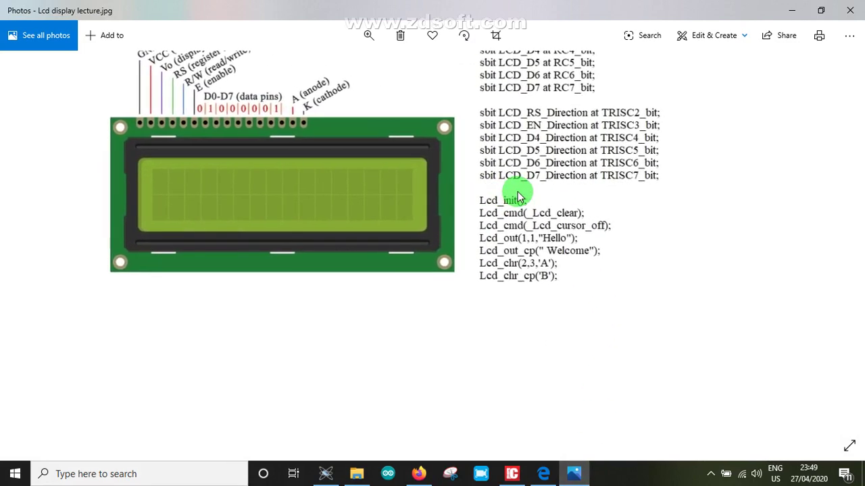
scroll(516, 198, "down", 3)
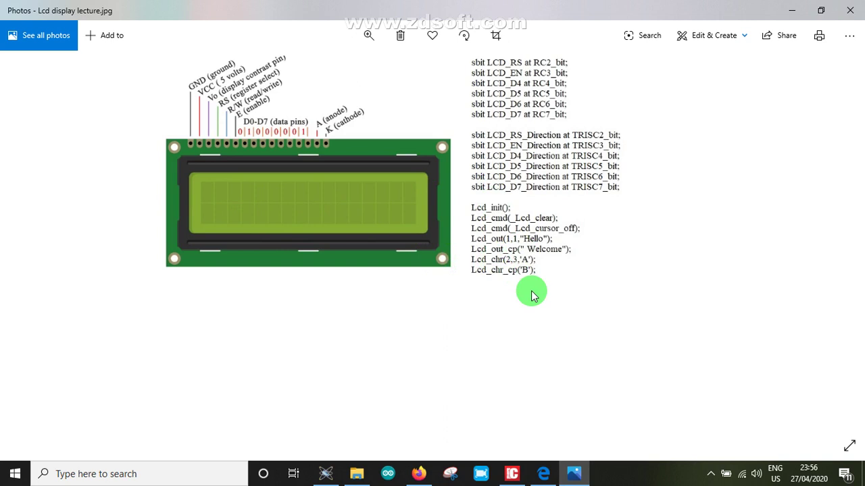
left_click(511, 473)
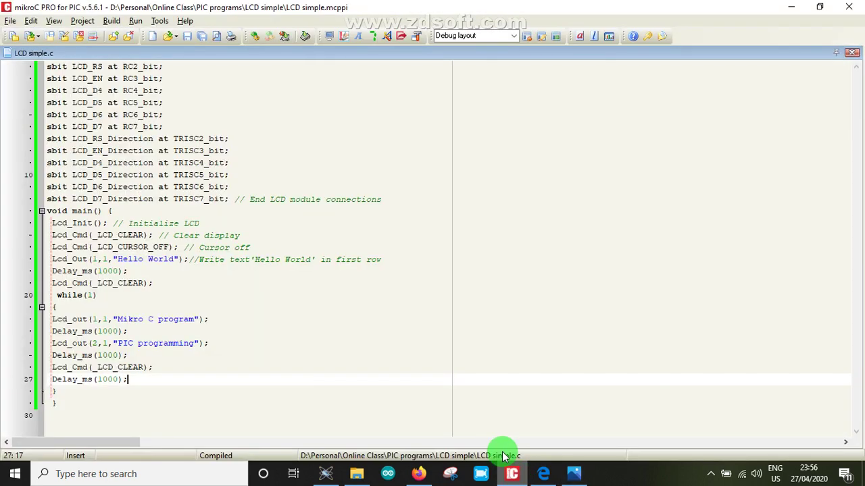
left_click(473, 305)
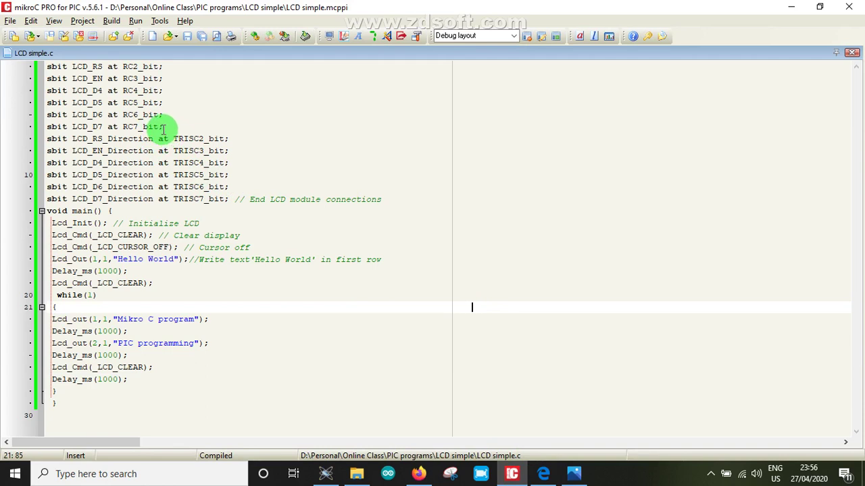
left_click_drag(167, 128, 46, 67)
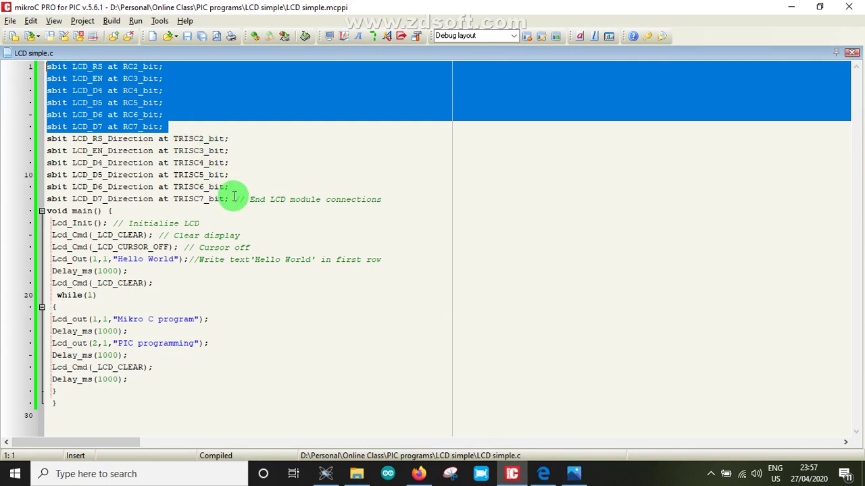
left_click_drag(233, 197, 32, 130)
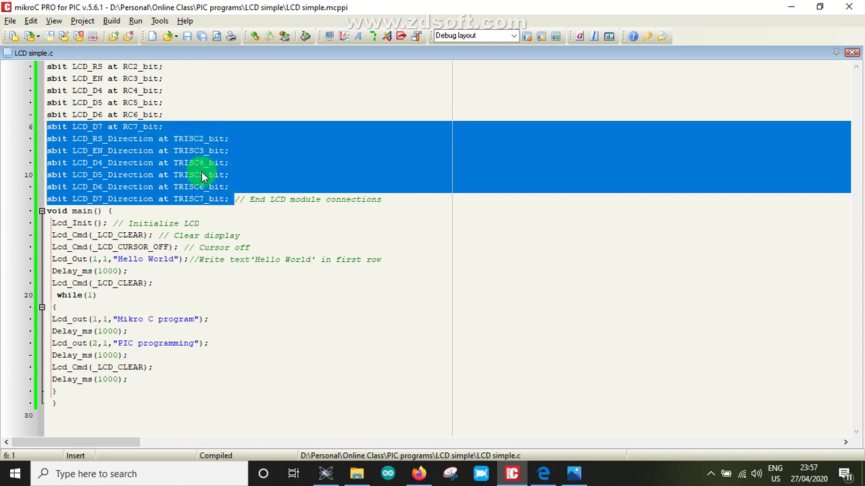
left_click(148, 163)
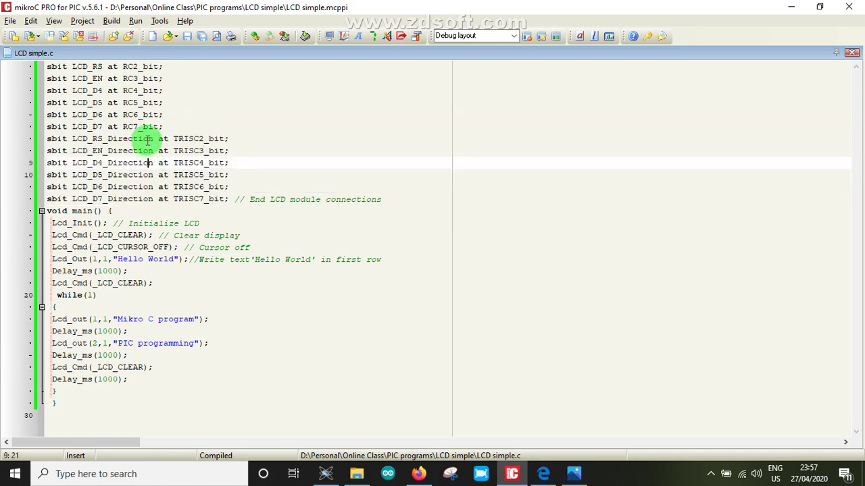
left_click(143, 198)
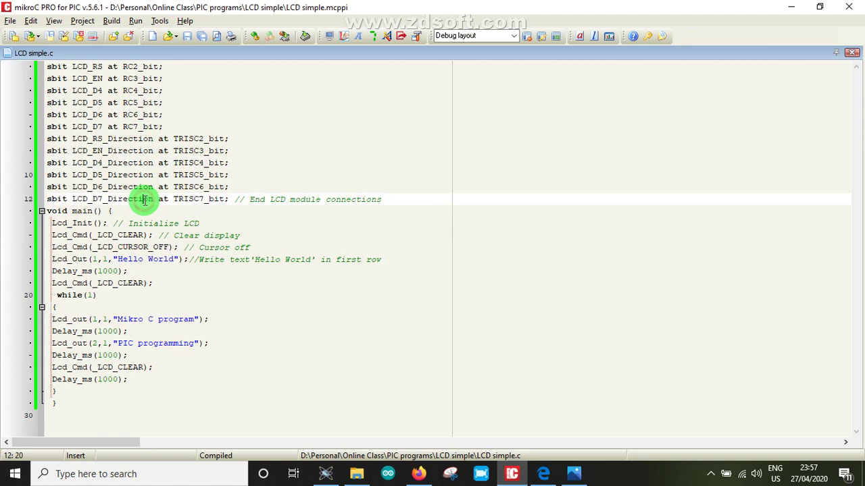
left_click(73, 210)
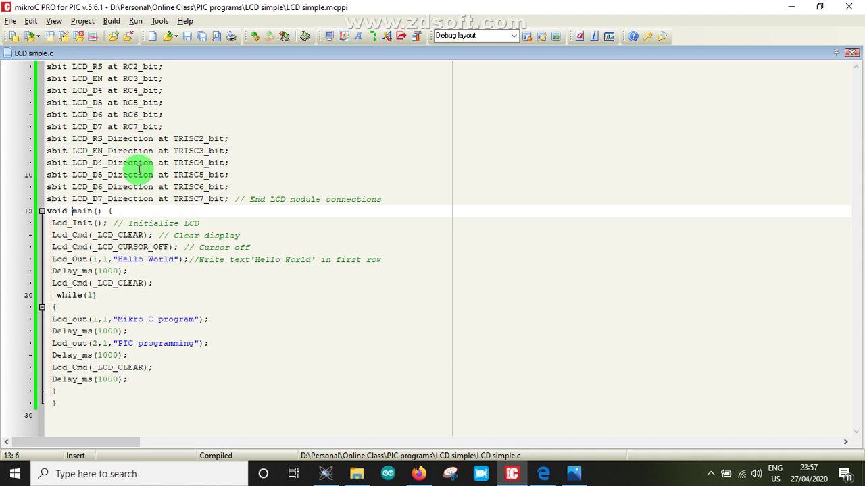
left_click(81, 223)
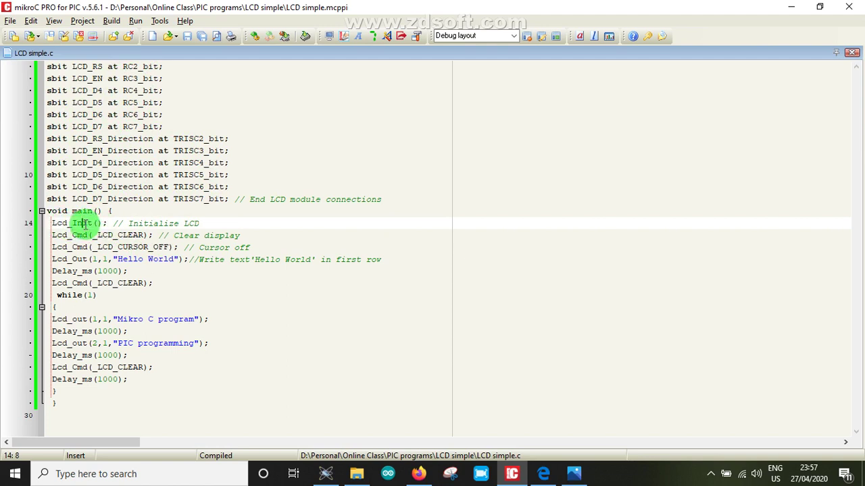
left_click(111, 225)
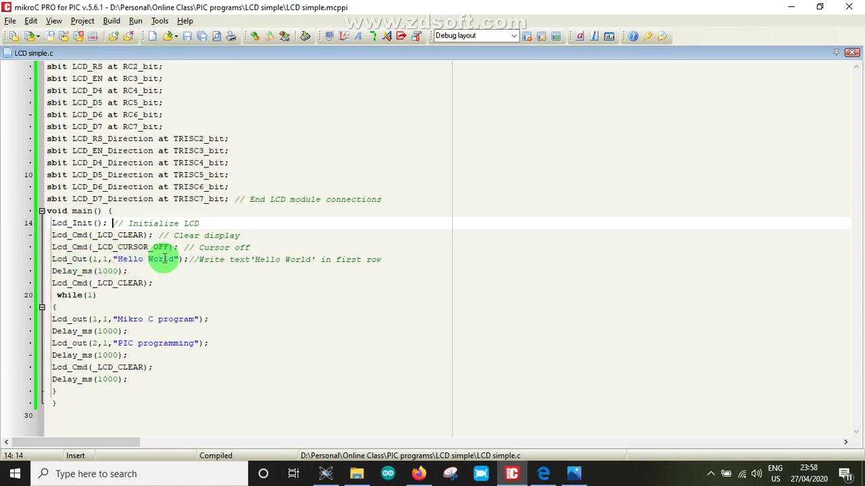
Step: Point out the one-second delay, the display clear, and the endless while loop's braces
left_click(111, 271)
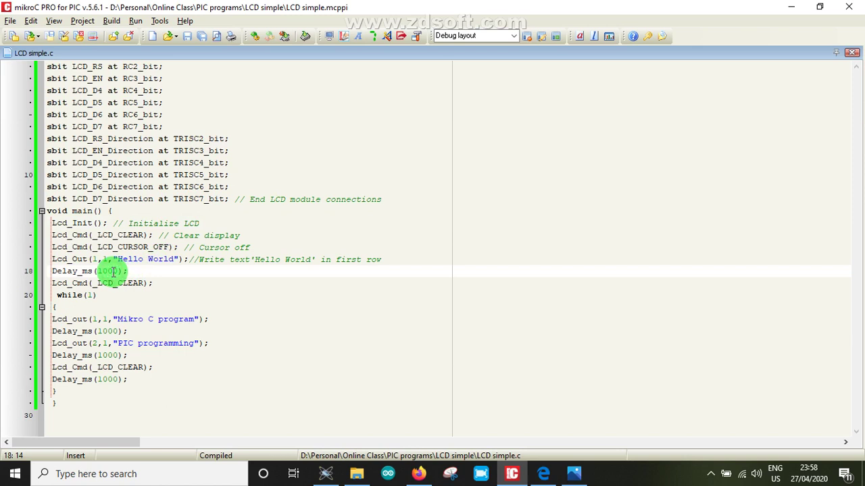
left_click(81, 283)
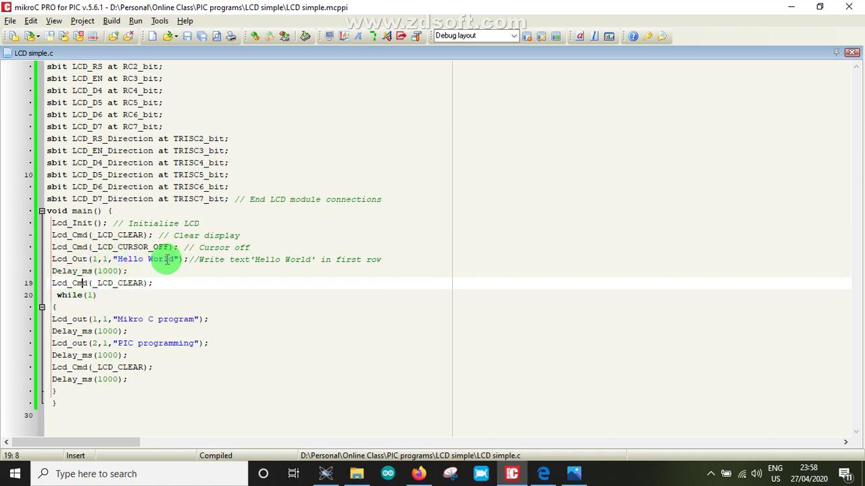
left_click(126, 284)
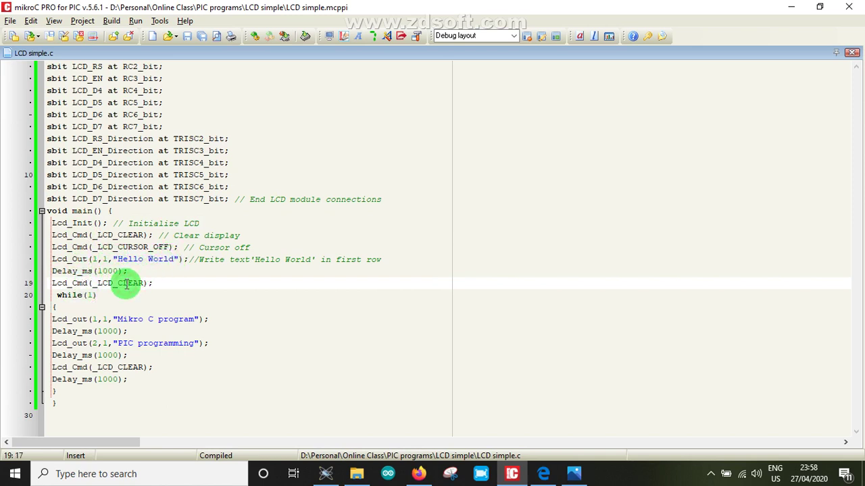
left_click(79, 295)
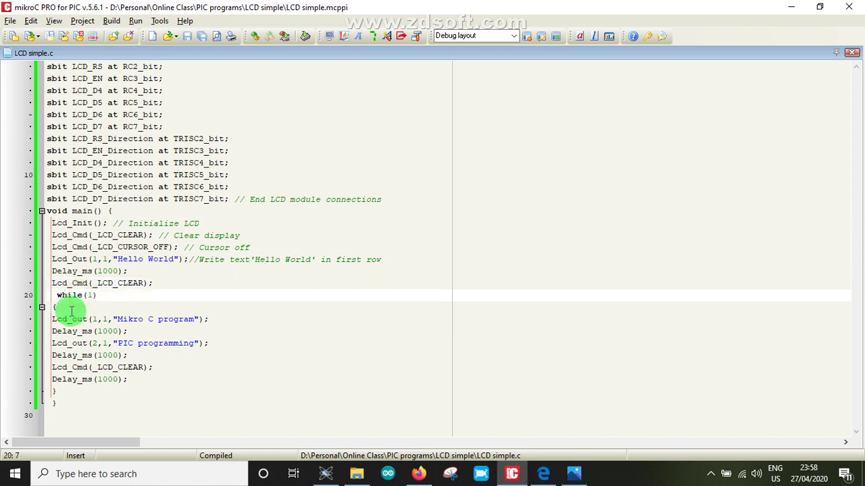
left_click(53, 392)
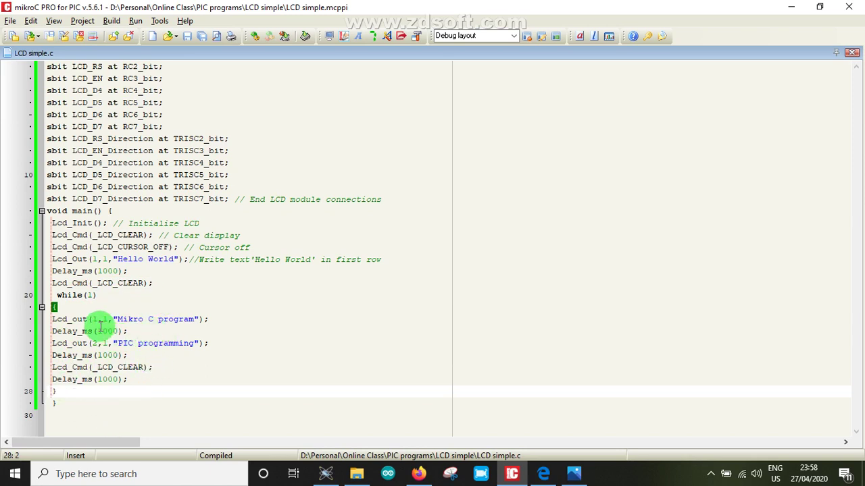
Step: Walk through the loop body: 'Mikro C program', 'PIC programming', the clear, and the one-second delays
left_click(131, 321)
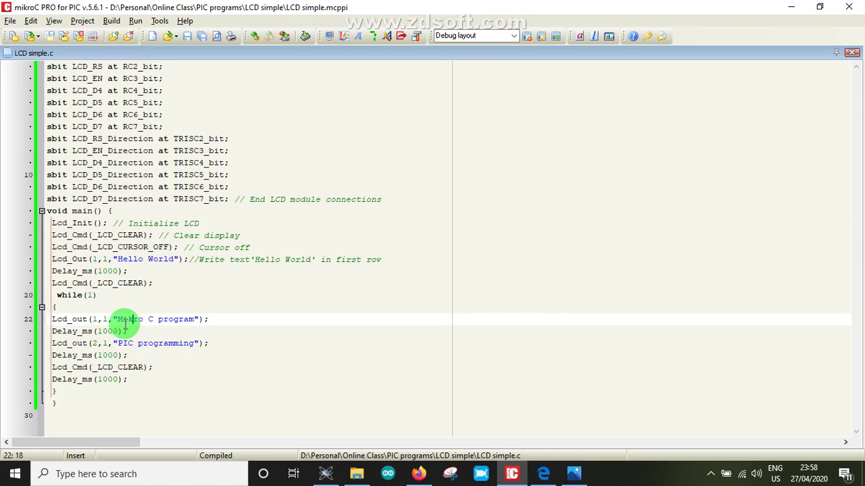
left_click(107, 328)
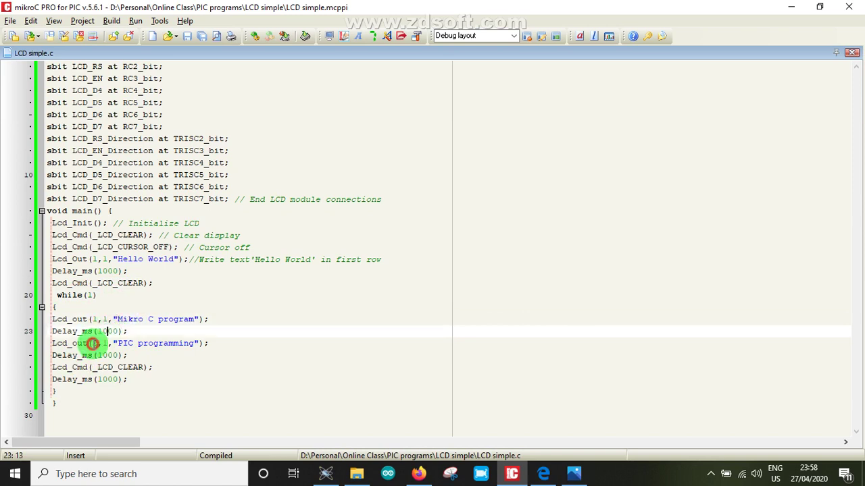
left_click(103, 342)
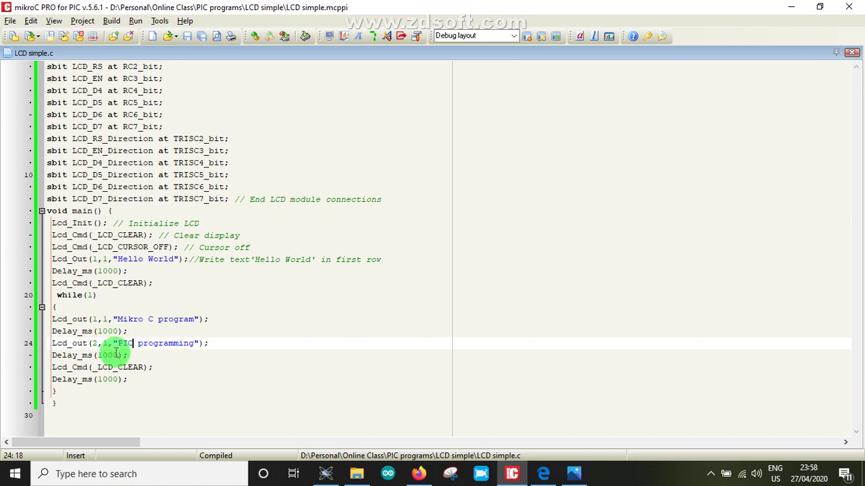
left_click(113, 353)
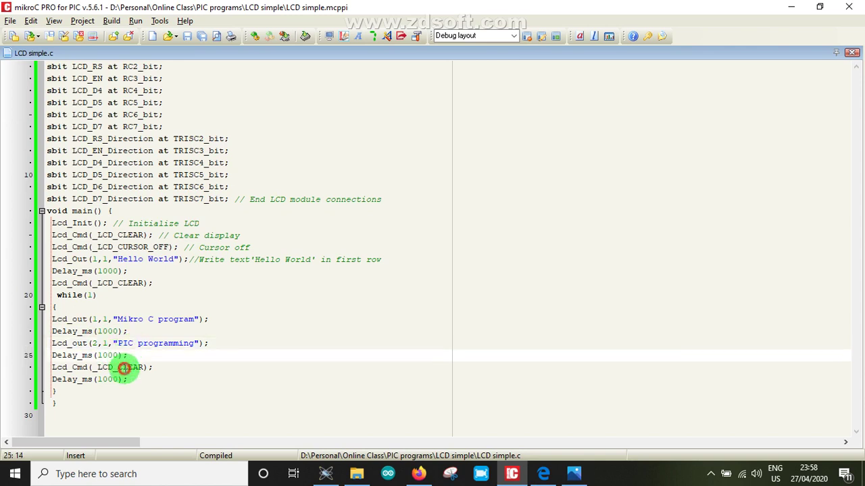
left_click(122, 367)
left_click(109, 378)
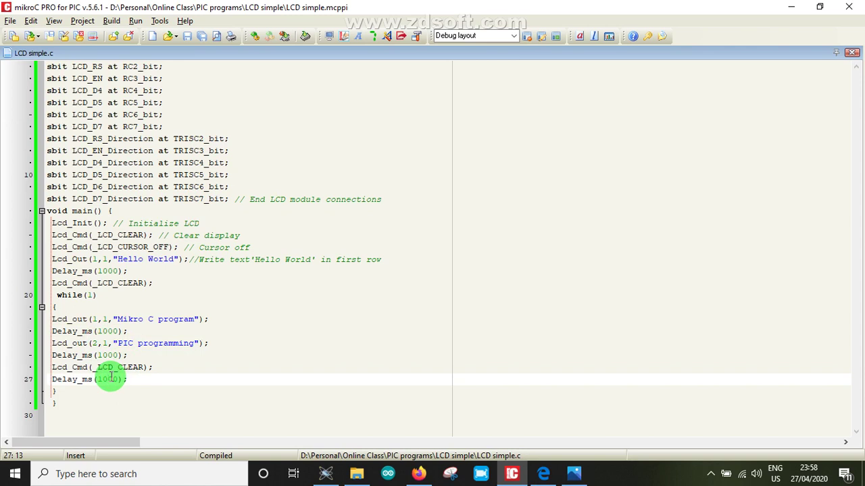
Step: Revisit the two text lines and the clear command, then build the project
left_click(177, 318)
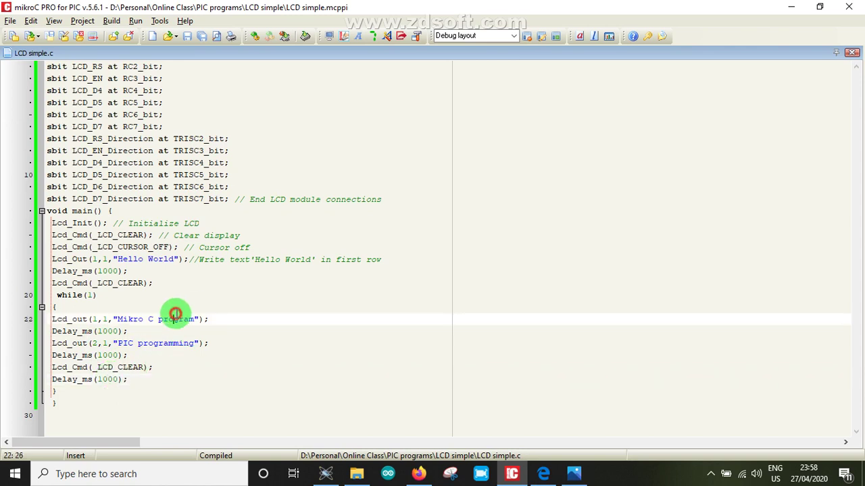
left_click(116, 331)
left_click(141, 345)
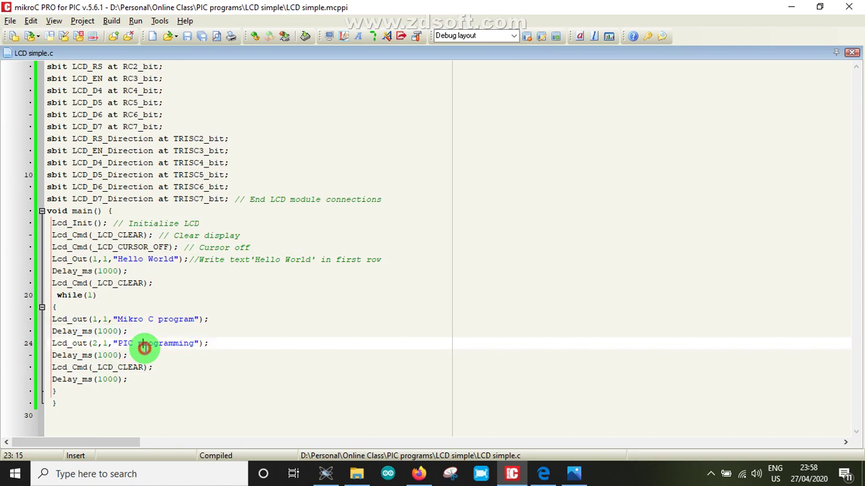
left_click(108, 356)
left_click(116, 366)
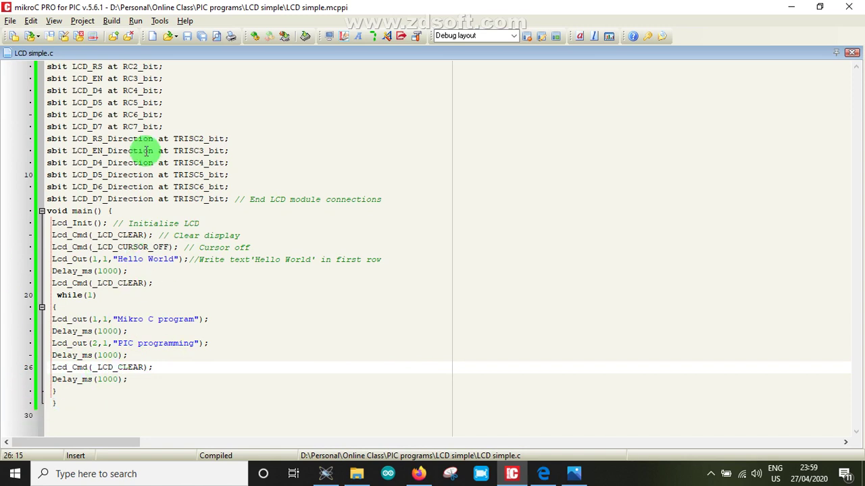
left_click(255, 36)
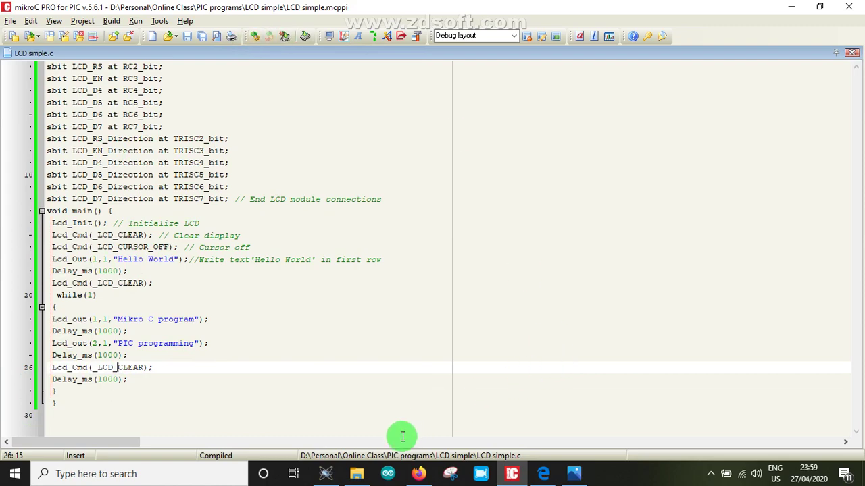
left_click(335, 477)
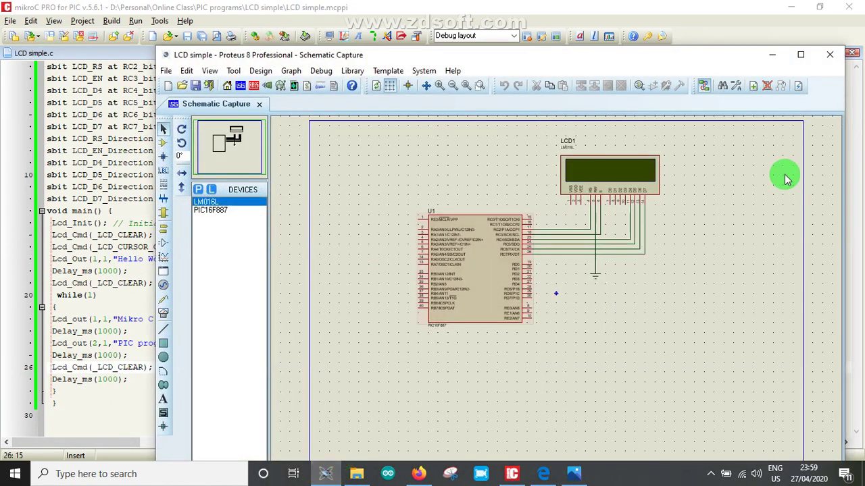
left_click(801, 55)
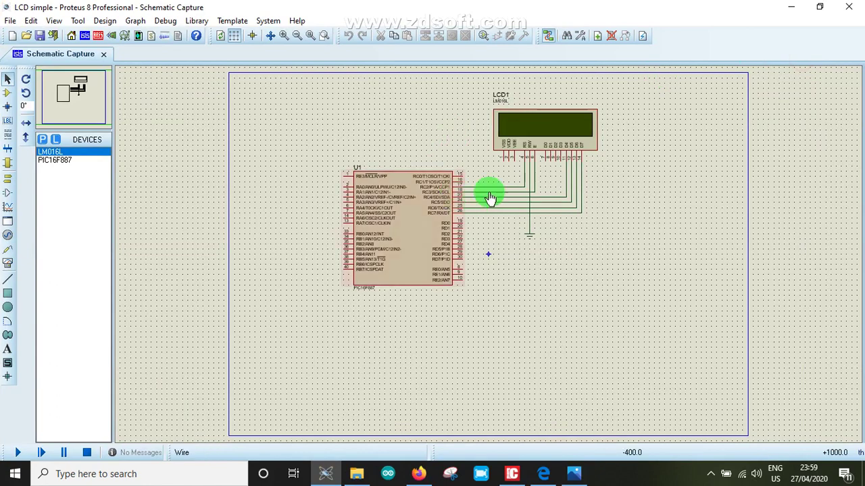
left_click(380, 209)
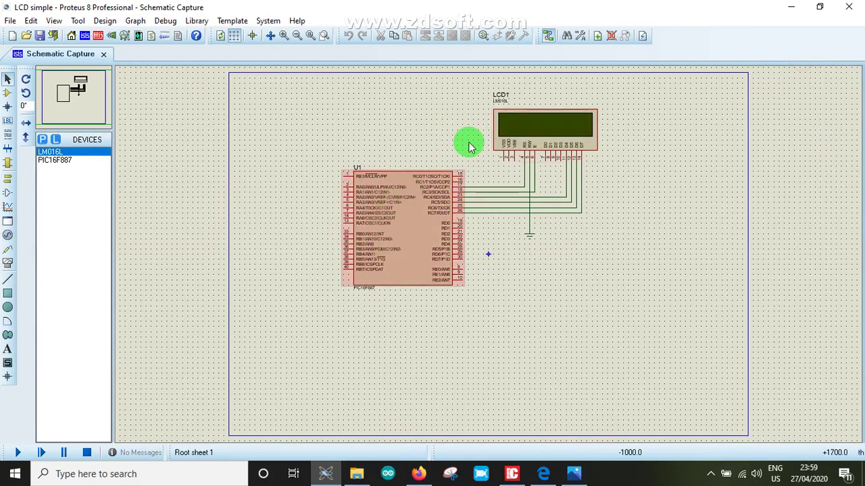
left_click(507, 126)
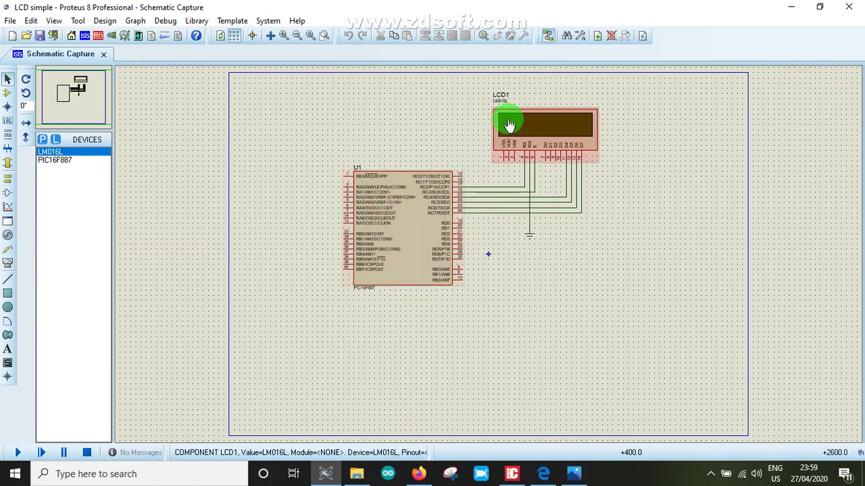
left_click(40, 139)
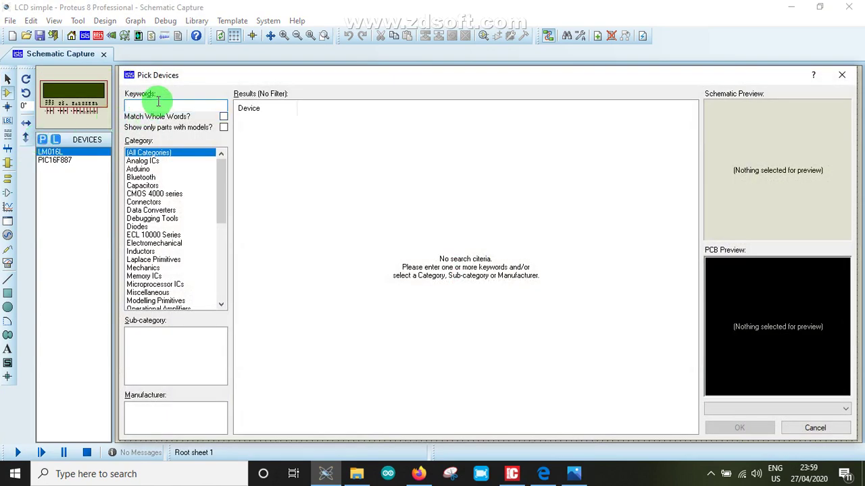
type("LM01")
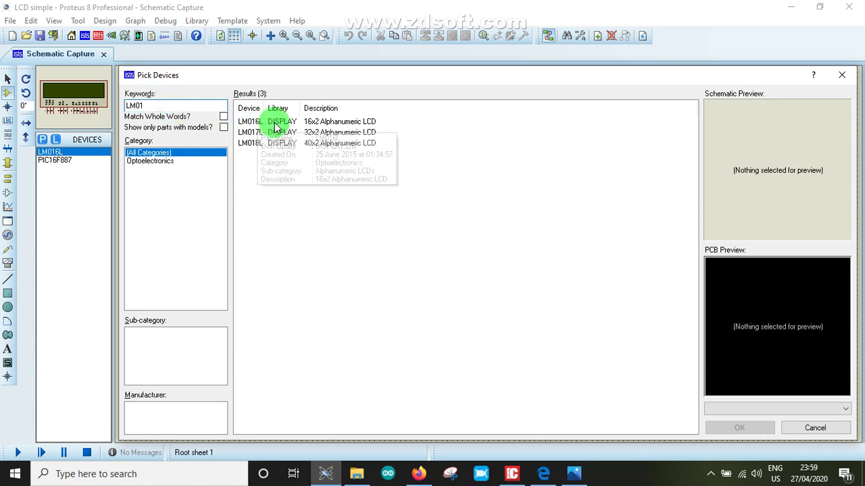
left_click(315, 123)
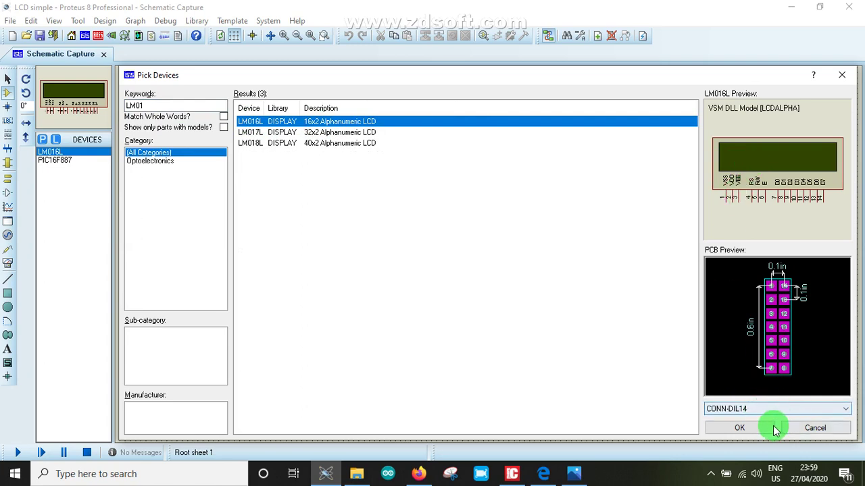
left_click(735, 428)
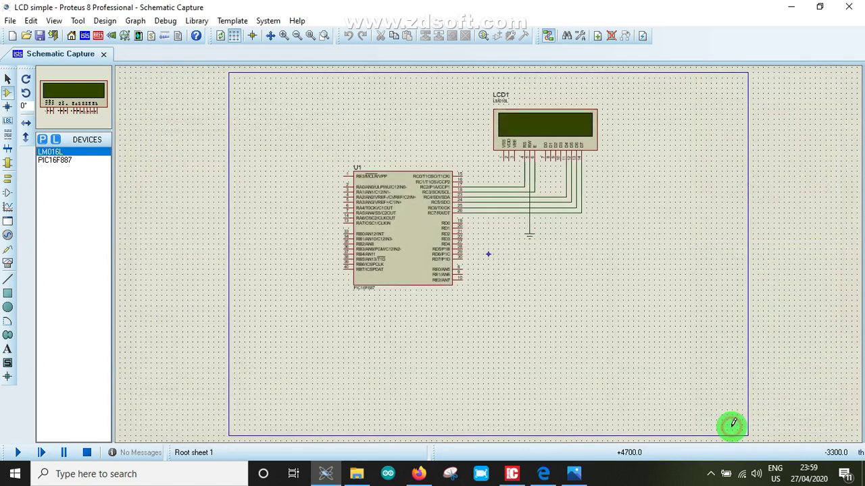
Step: Zoom to the circuit and confirm U1's PIC16F887 runs LCD simple.hex at 4MHz
left_click(566, 142)
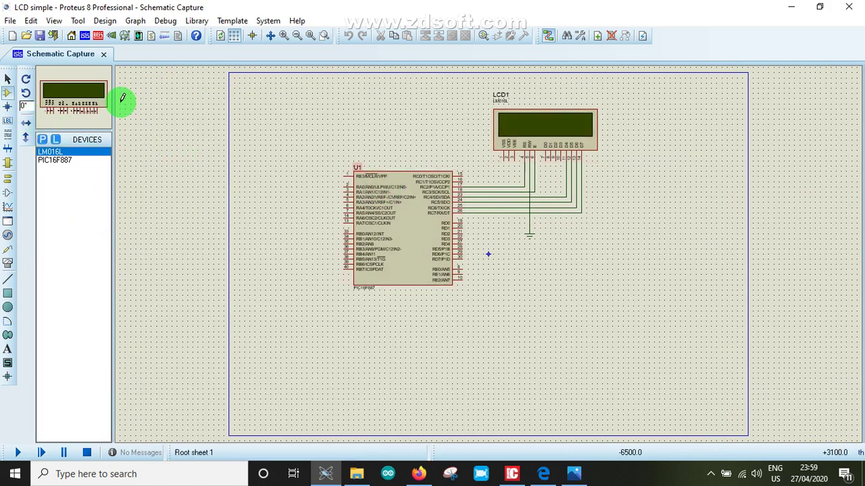
left_click(282, 38)
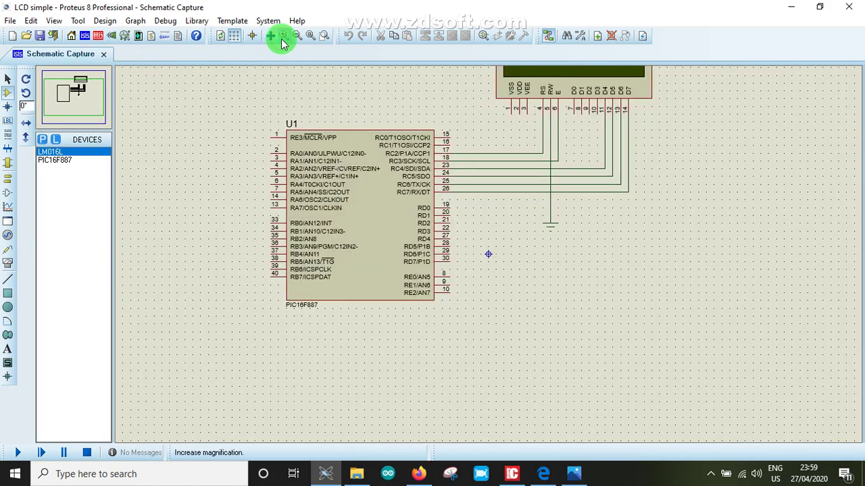
left_click_drag(73, 87, 72, 85)
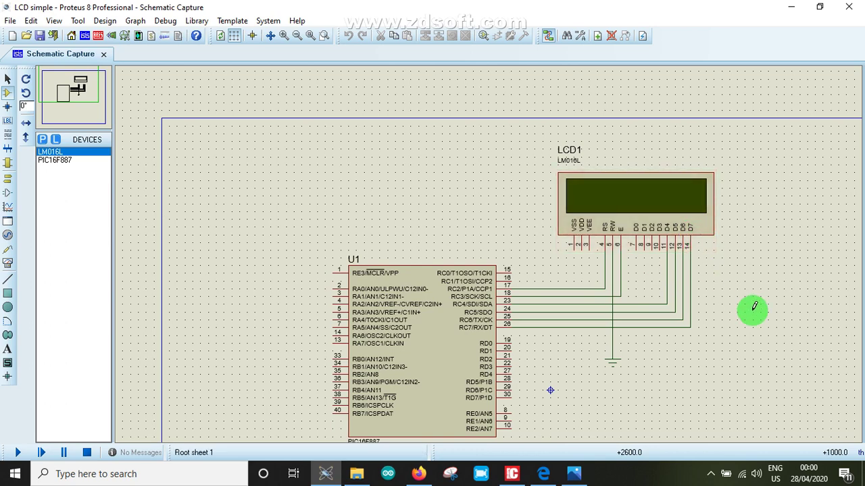
double_click(452, 330)
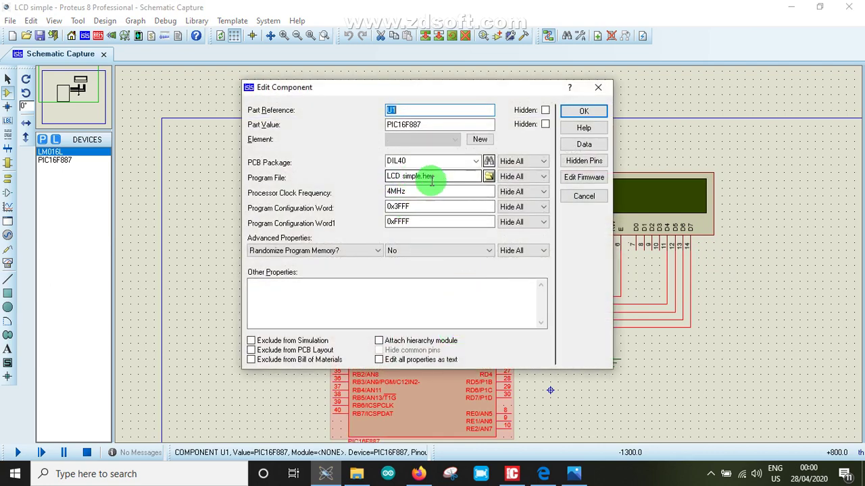
left_click(587, 112)
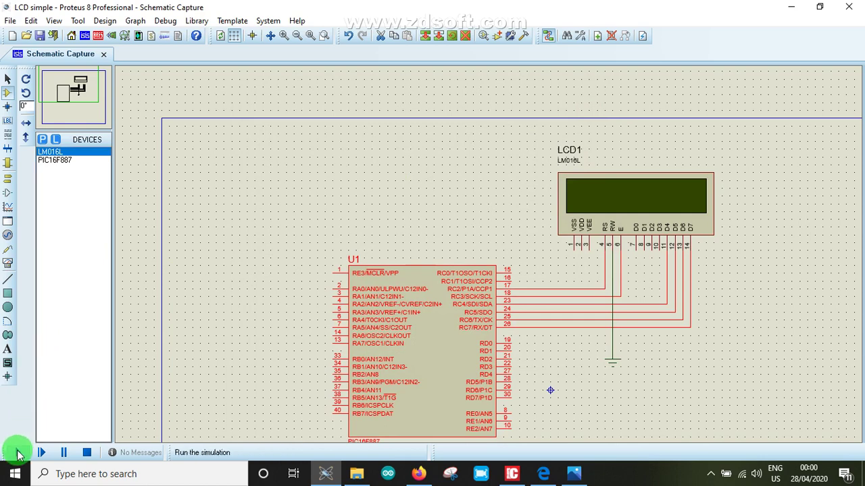
Step: Run the simulation and watch LCD1 display 'Mikro C program' and 'PIC programming'
left_click(18, 453)
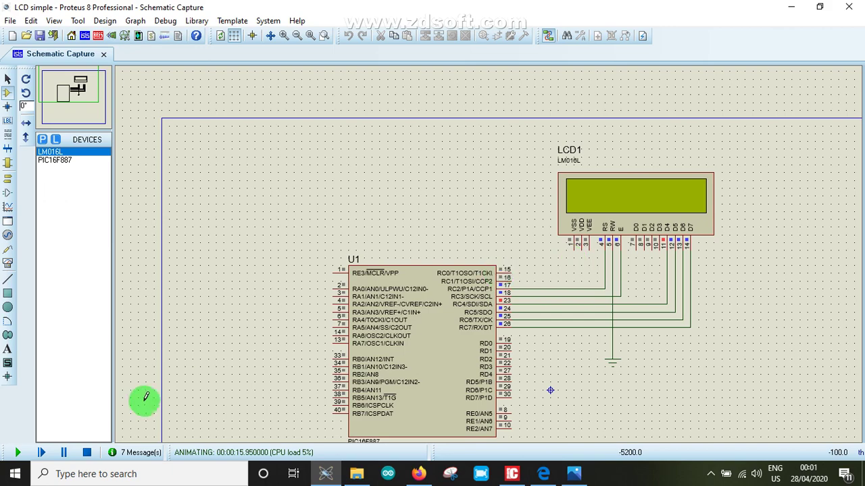
left_click(85, 453)
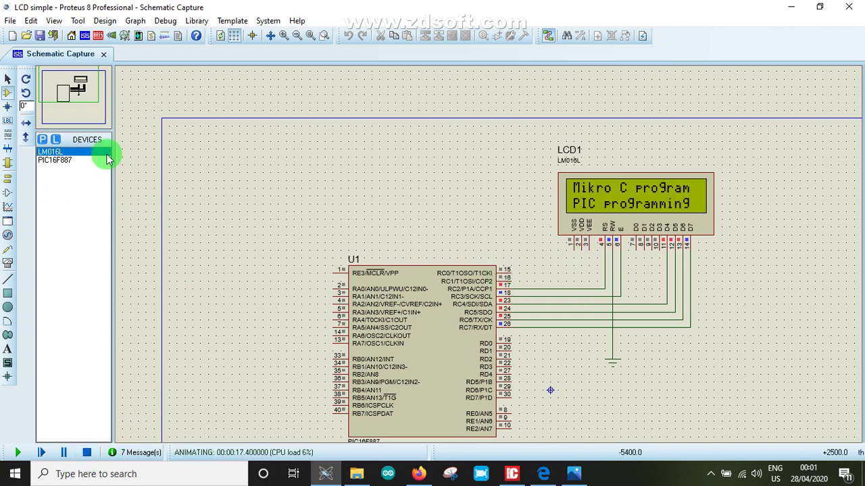
left_click(73, 91)
left_click(78, 88)
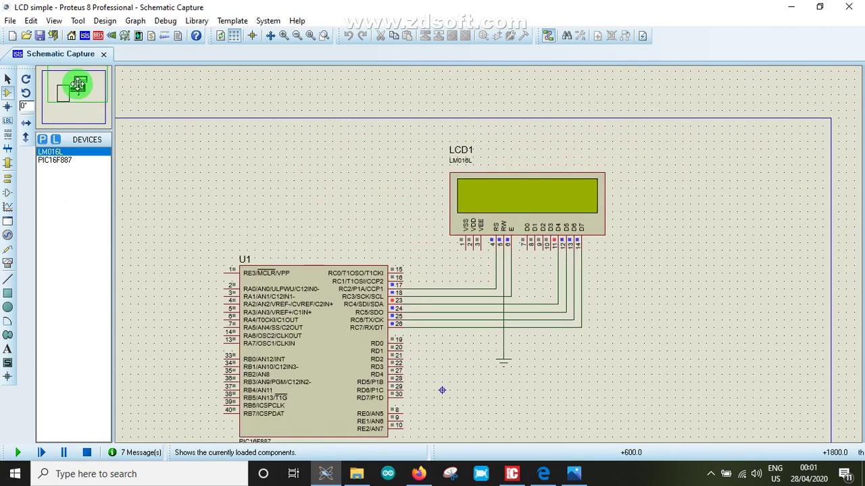